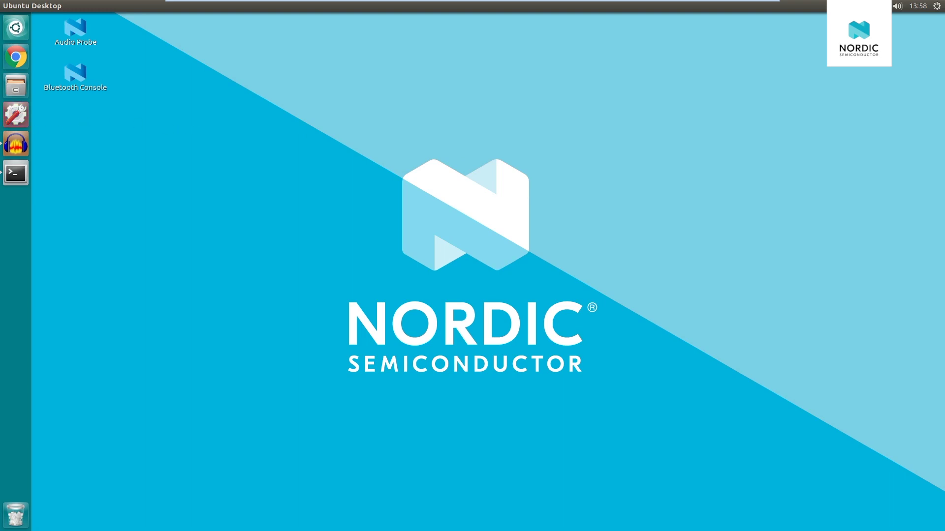
Open the Bluetooth settings and confirm Smart Remote 3 is paired.
left_click(15, 114)
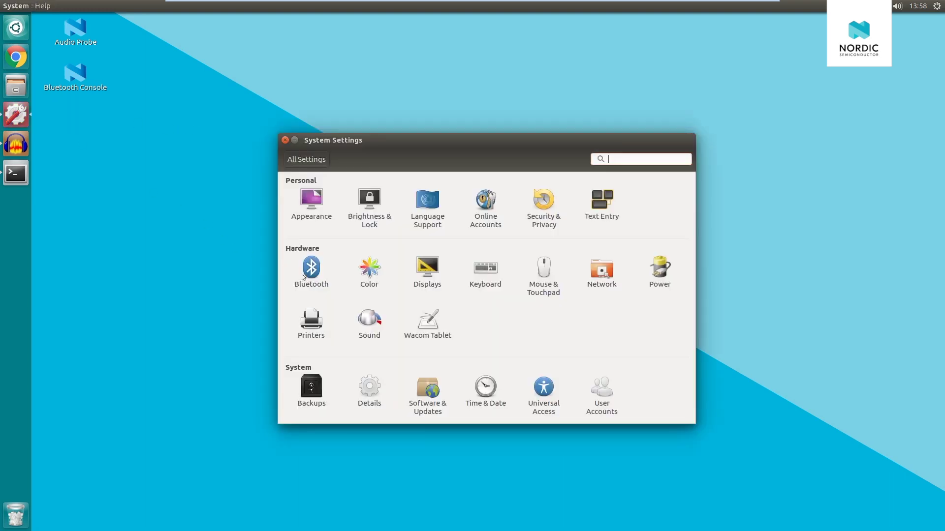
left_click(310, 269)
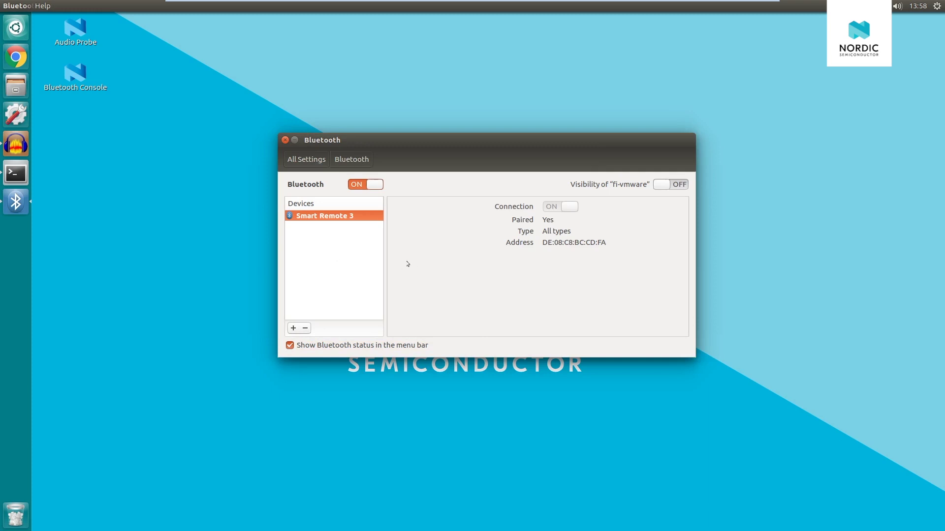
key("XF86AudioRaiseVolume")
Select NVS device source hidraw1 as the sound input, close settings, and launch Bluetooth Console.
left_click(306, 159)
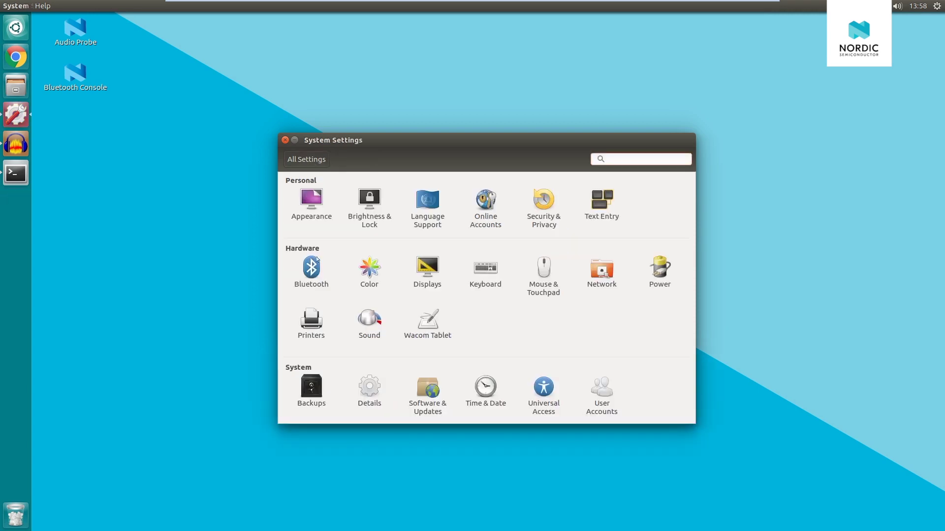
left_click(369, 320)
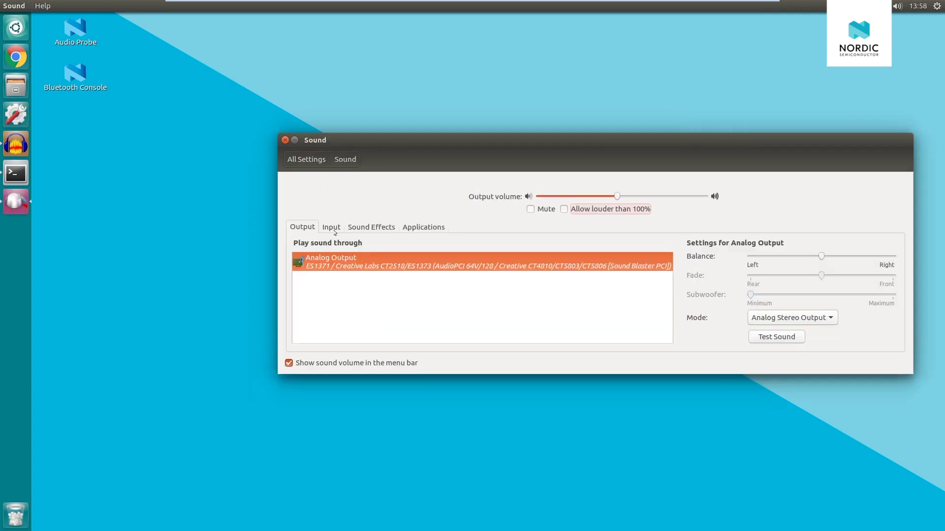
key("ctrl+Page_Down")
scroll(349, 322, "down", 1)
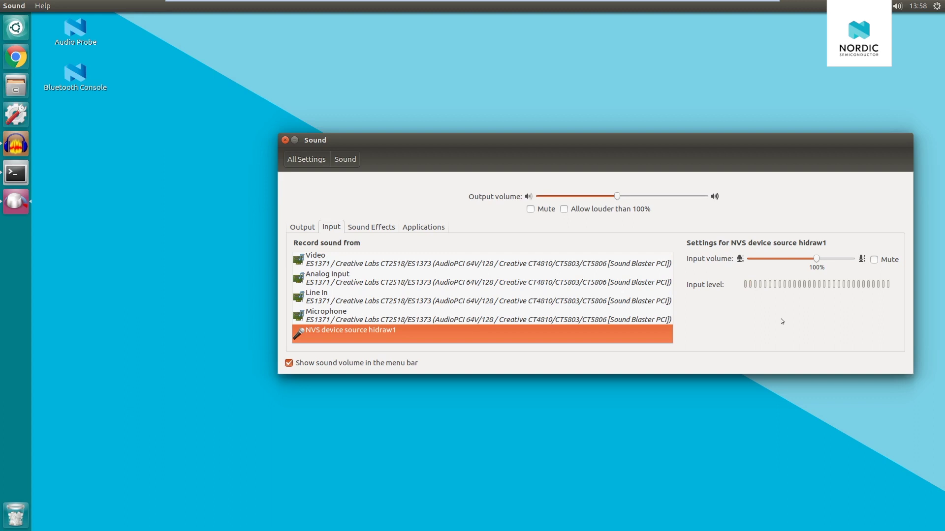
left_click(285, 139)
left_click(71, 72)
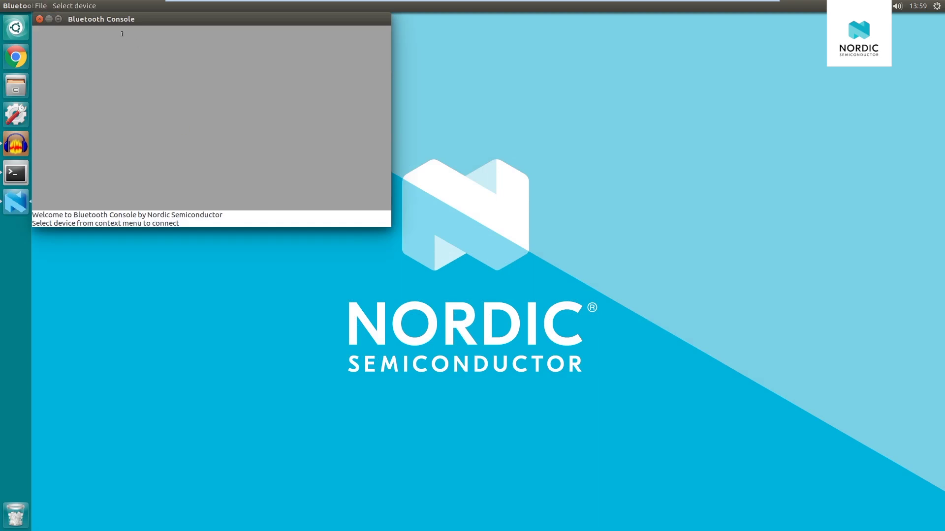
Connect Bluetooth Console to Smart Remote 3.
left_click(84, 6)
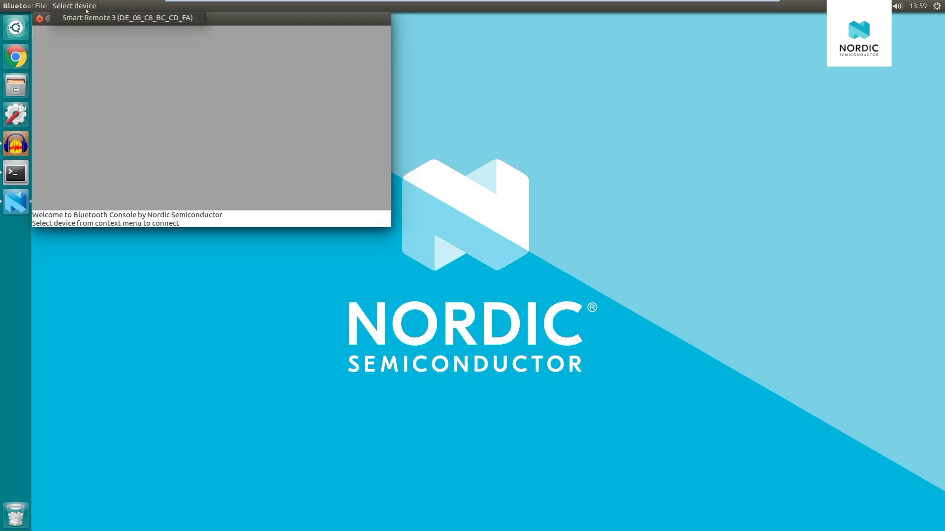
left_click(87, 19)
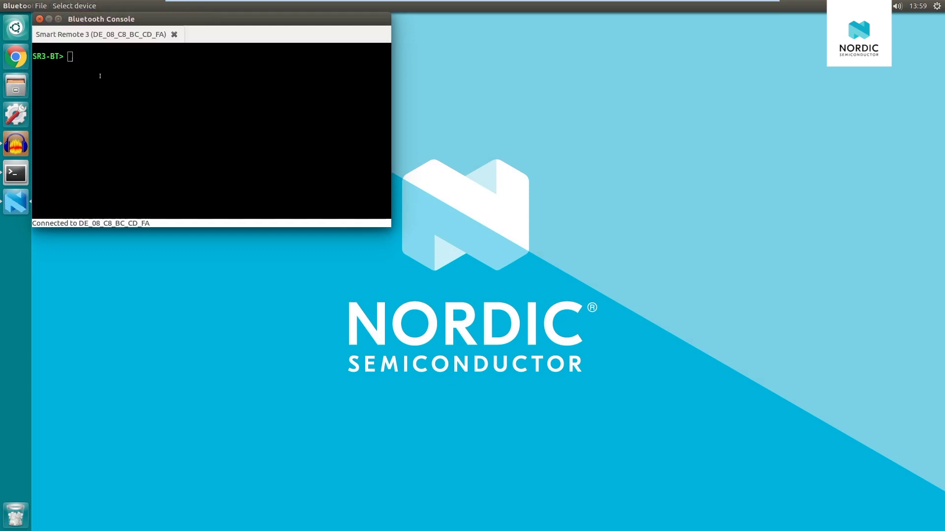
key("Return")
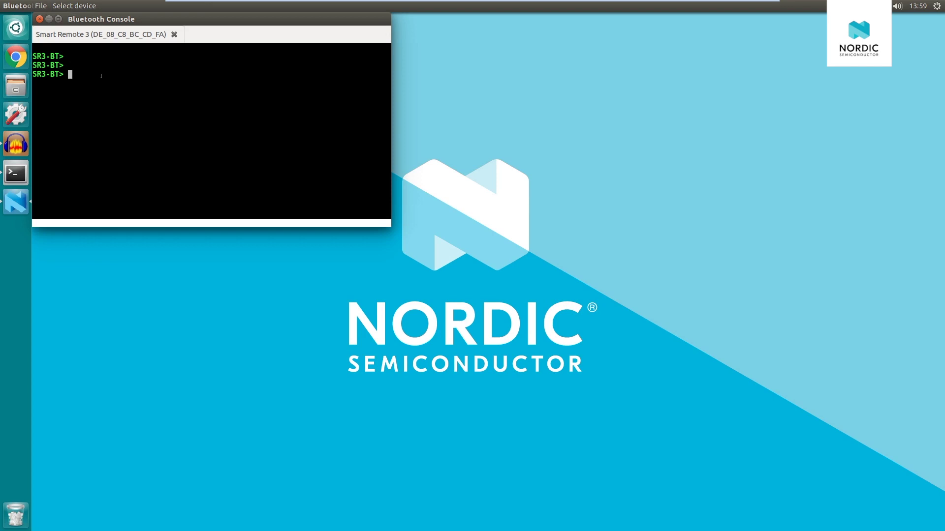
Run 'audio info' to show 23819 Hz sampling, 10.07 ms frames and status Disabled.
key("Tab")
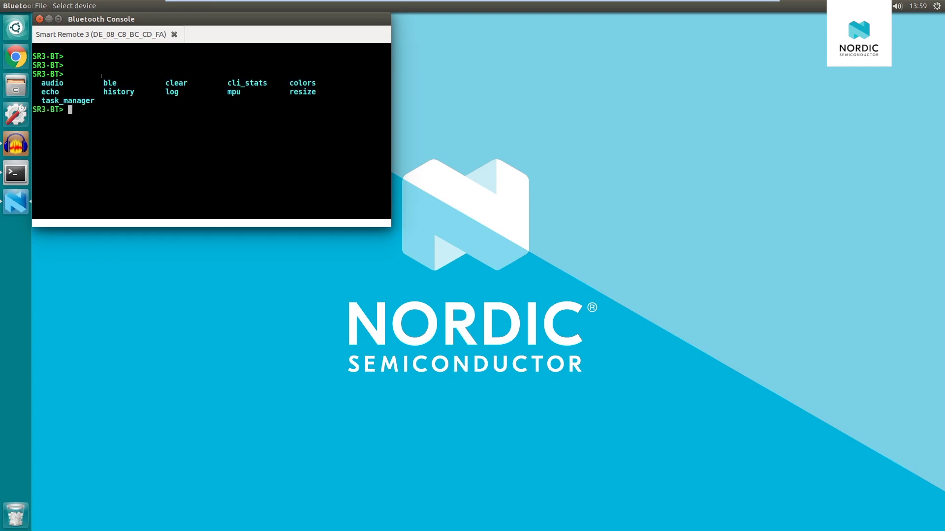
type("audio")
key("Tab")
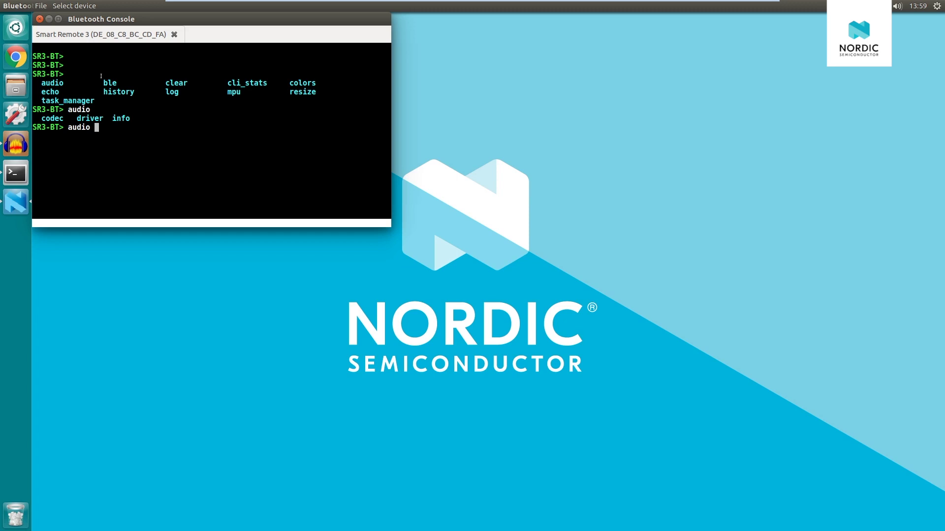
type("info")
key("Return")
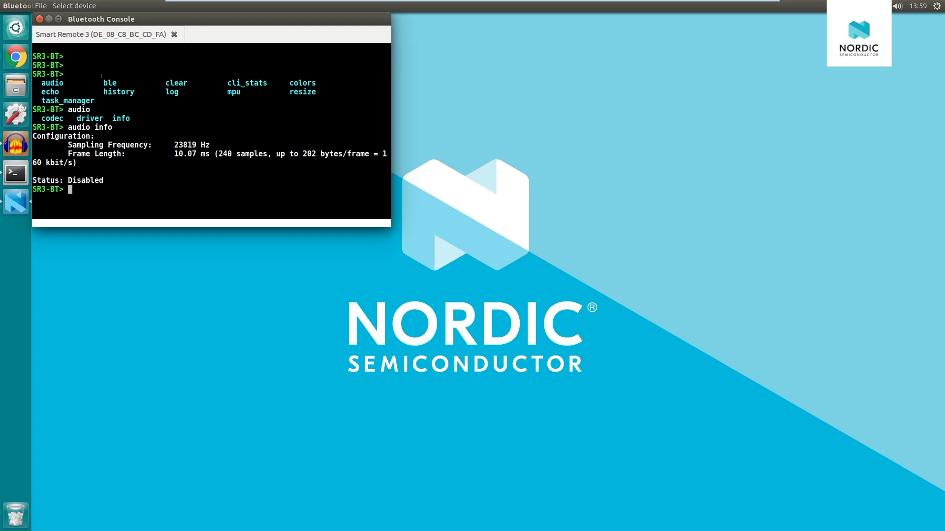
Start an Audacity recording, then raise the remote's microphone gain with 'audio driver set gain 20'.
left_click(15, 145)
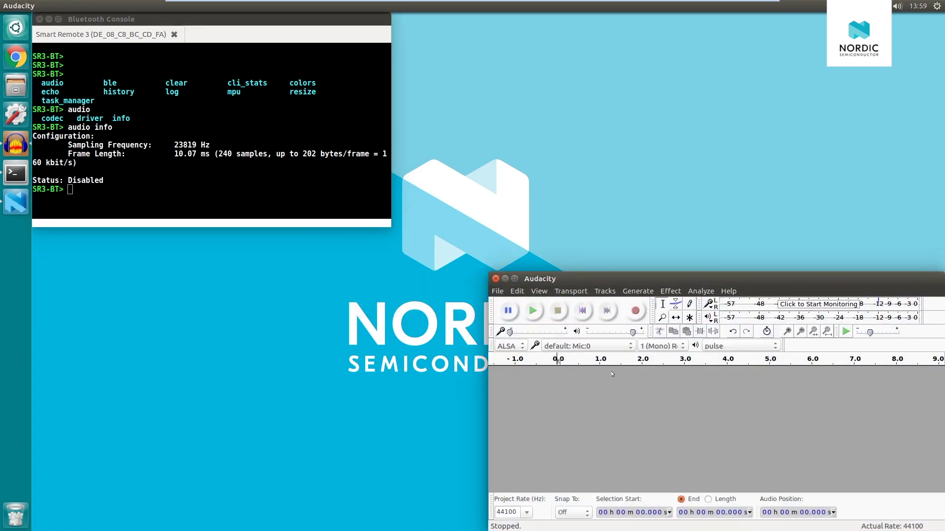
key("r")
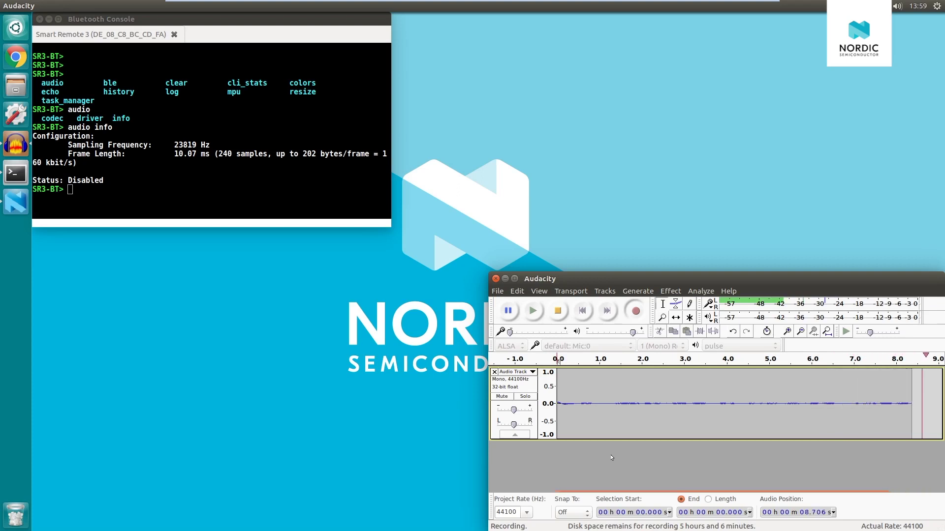
left_click(228, 181)
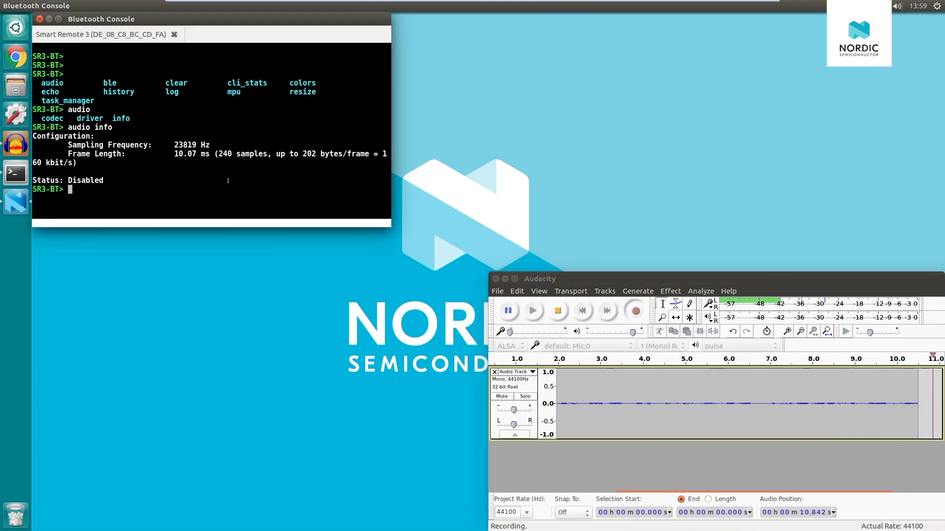
type("audio driver")
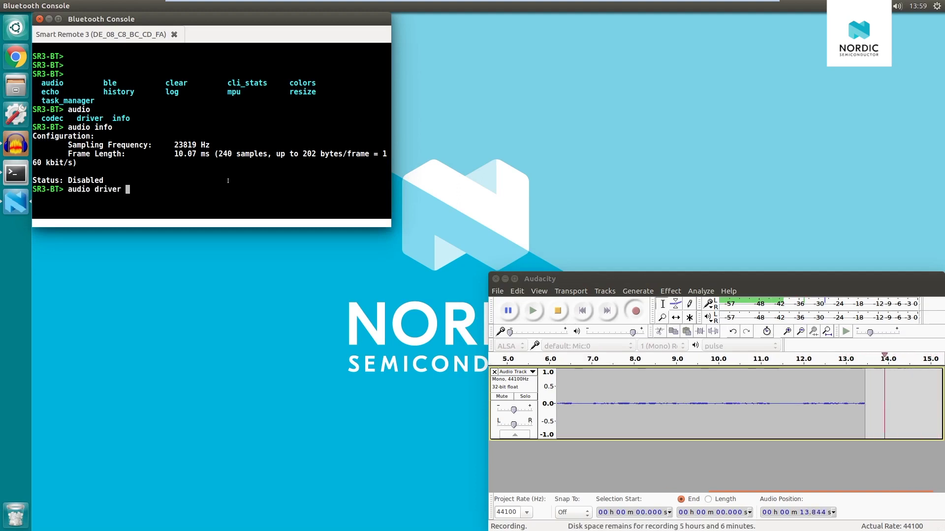
key("Tab")
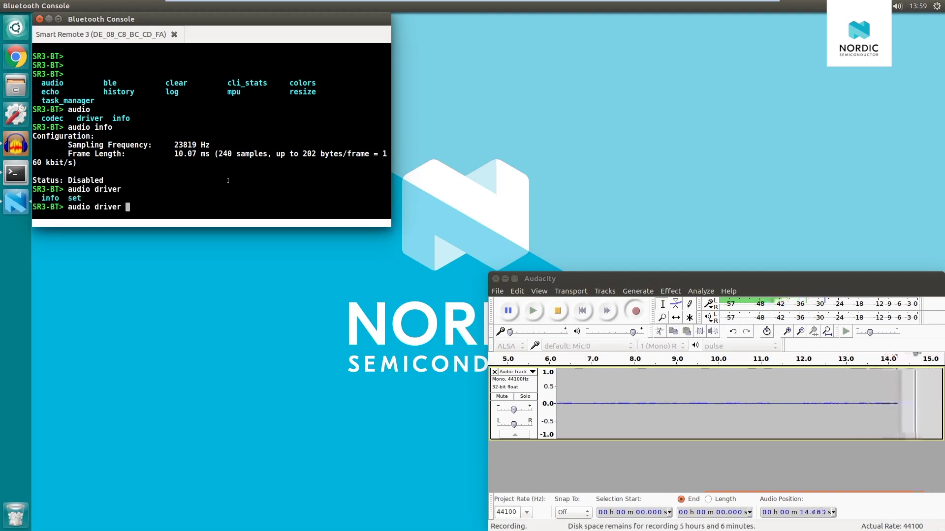
type("set gain 2")
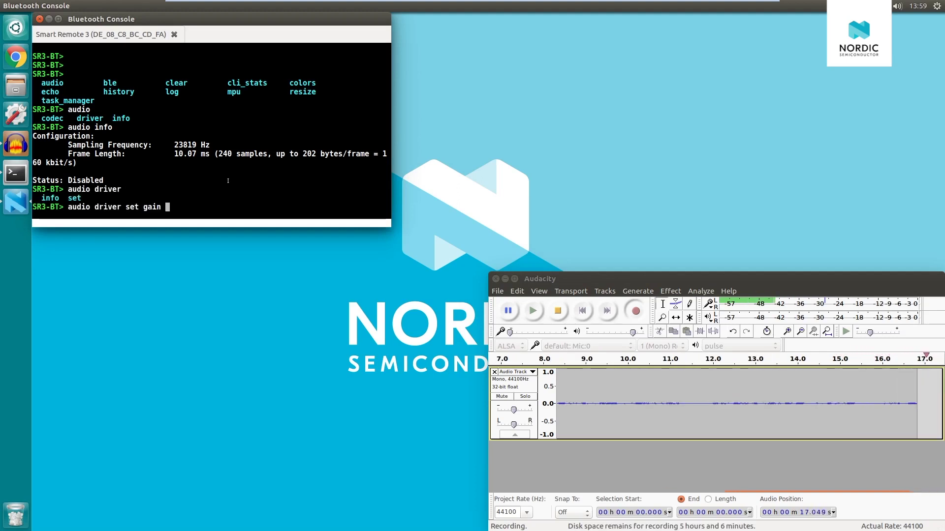
type("0")
key("Return")
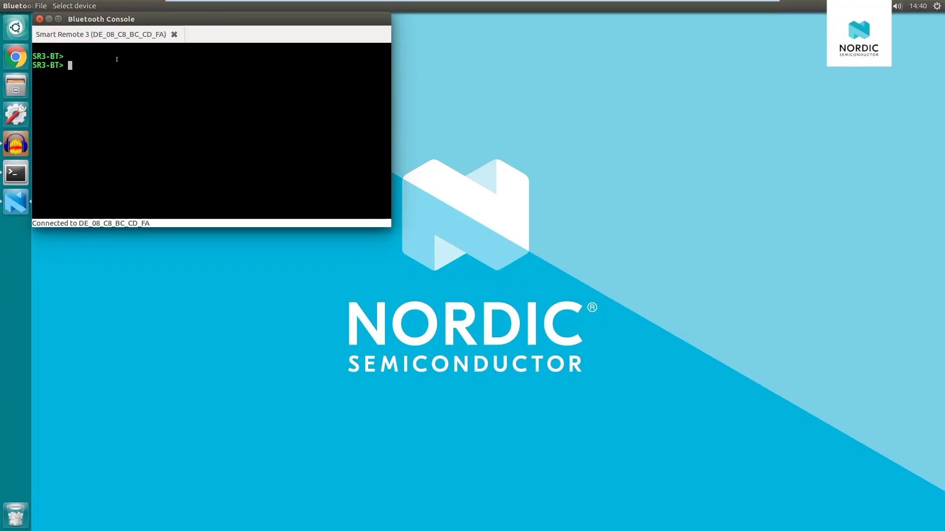
Run 'audio codec info' to check the OPUS/CELT codec settings.
key("Tab")
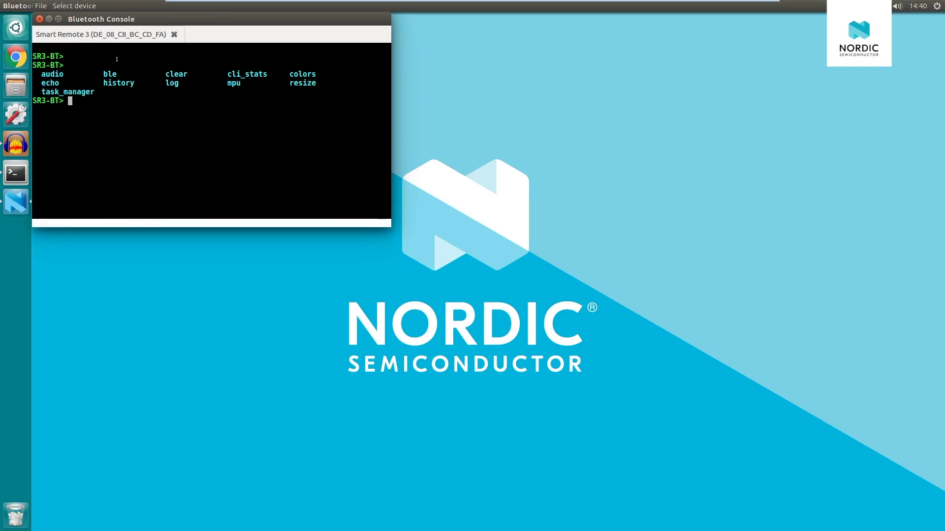
type("audio codec info")
key("Return")
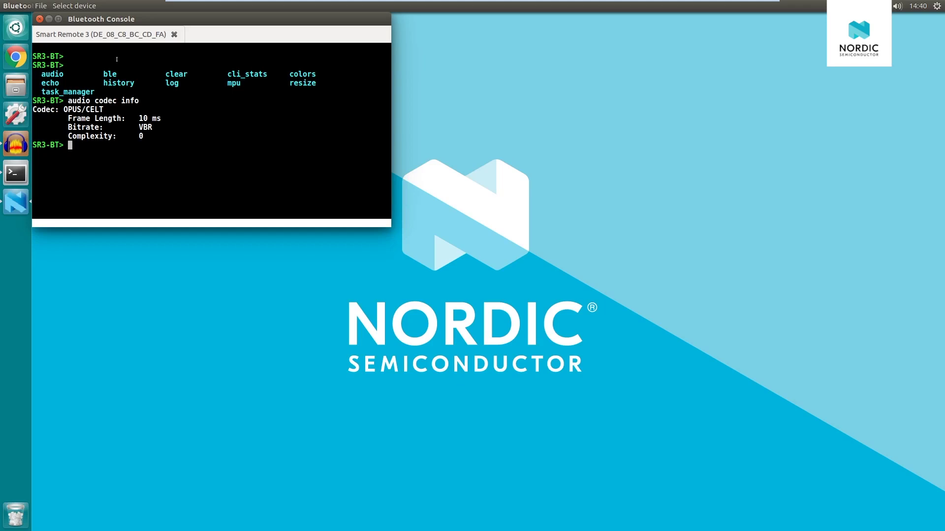
Enable warning-level logging with 'log enable warning'.
type("log enable")
key("Tab")
type("warning")
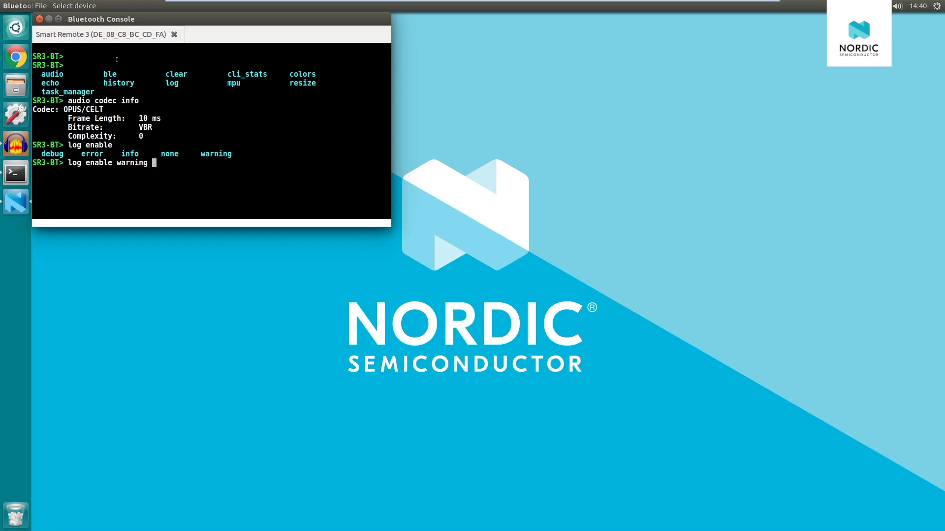
key("Tab")
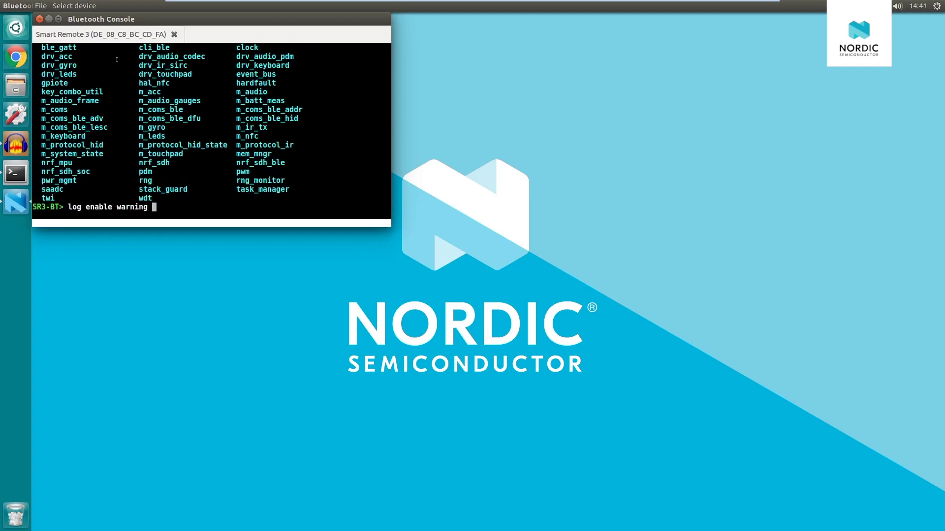
key("Return")
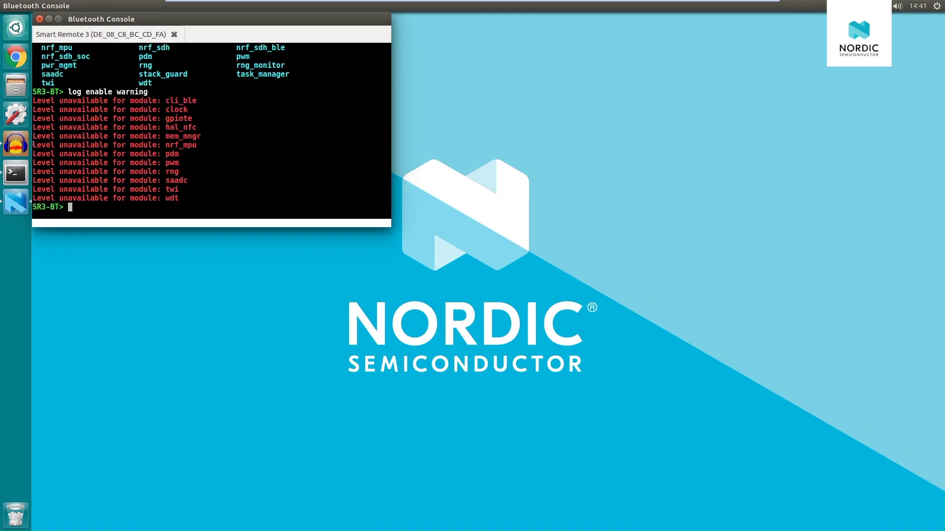
Start the btmon capture filtered to "Handle Value" in the terminal and begin recording in Audacity.
left_click(15, 146)
left_click(16, 173)
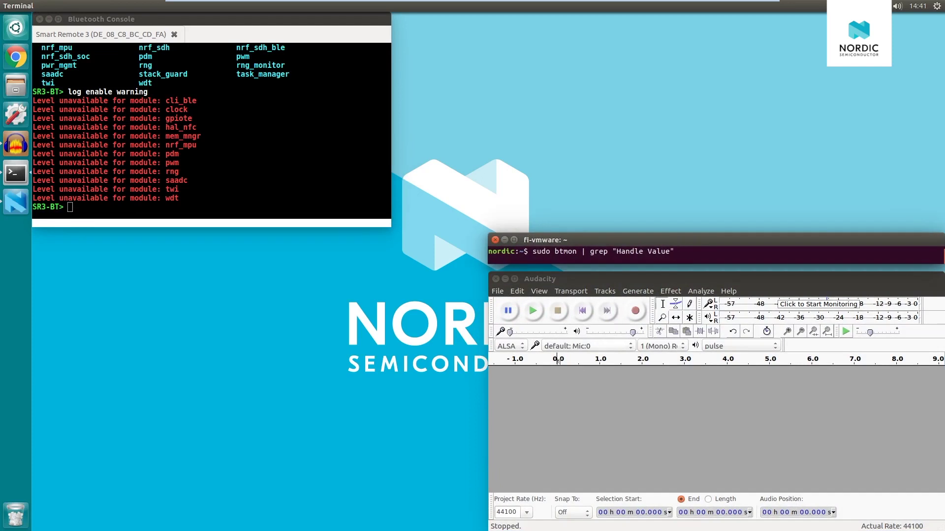
left_click(682, 402)
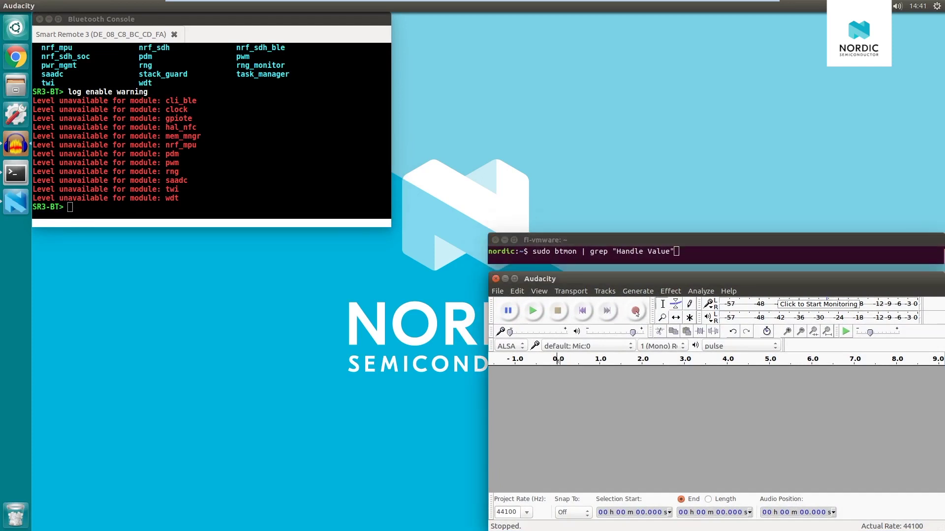
key("alt+Tab")
key("Return")
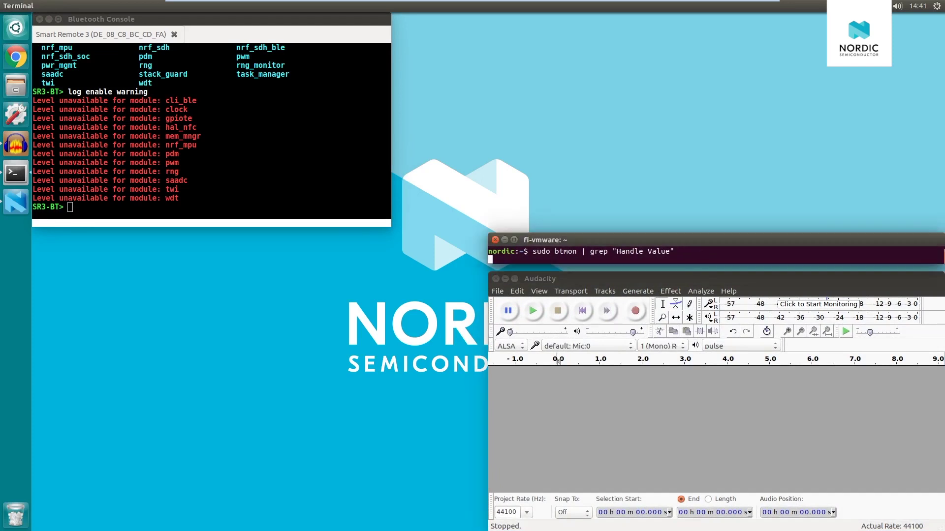
key("Return")
left_click(676, 387)
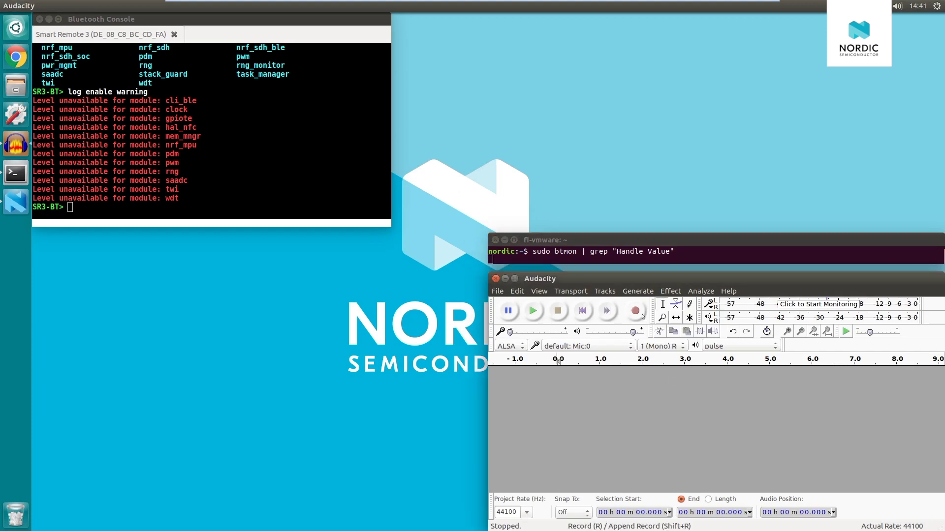
left_click(642, 316)
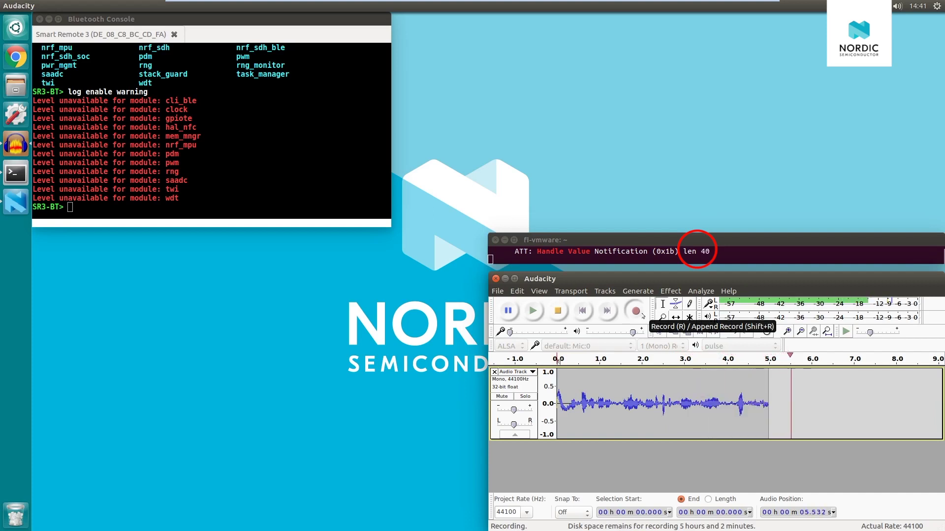
Set the codec bitrate to 32 with 'audio codec set bitrate 32'.
left_click(293, 188)
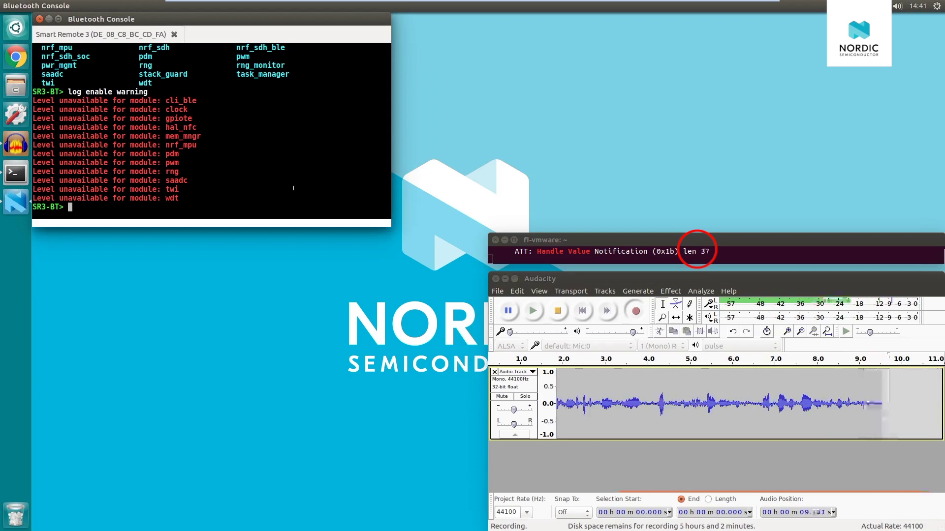
type("aud")
key("Tab")
key("Tab")
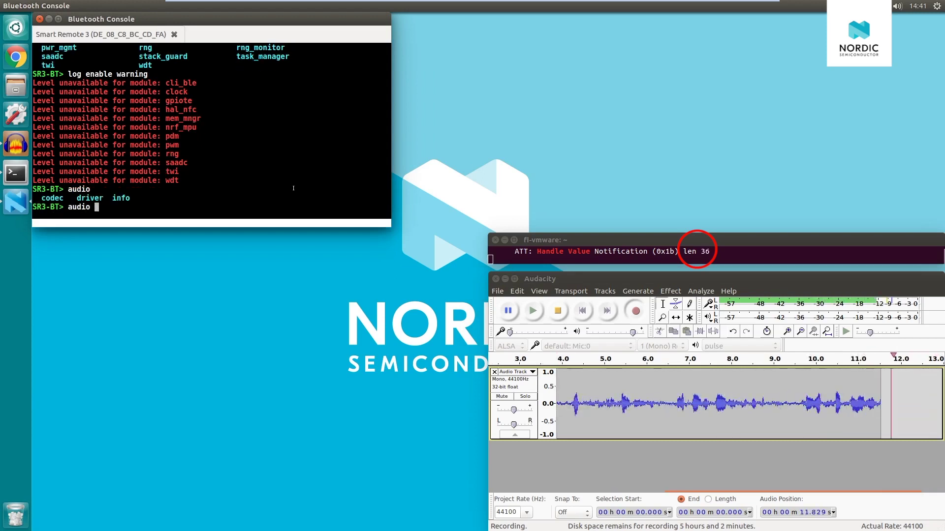
key("Tab")
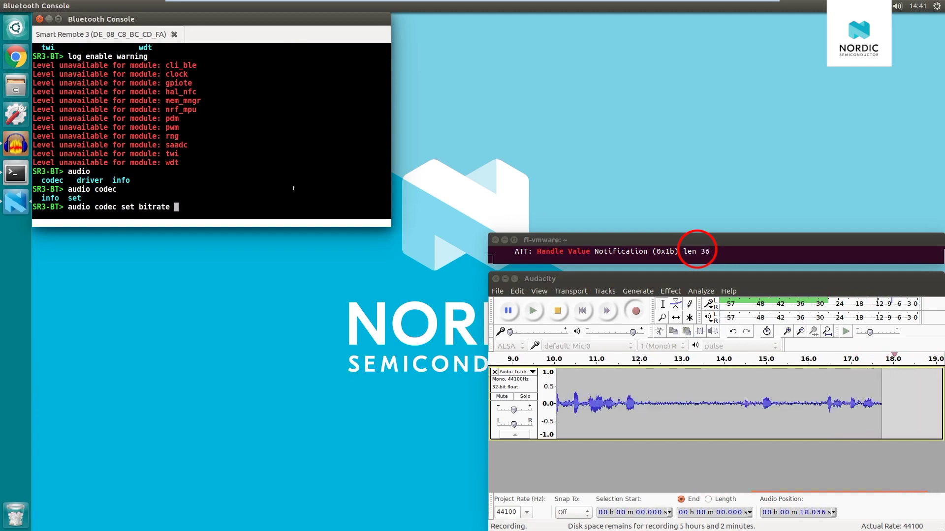
key("Return")
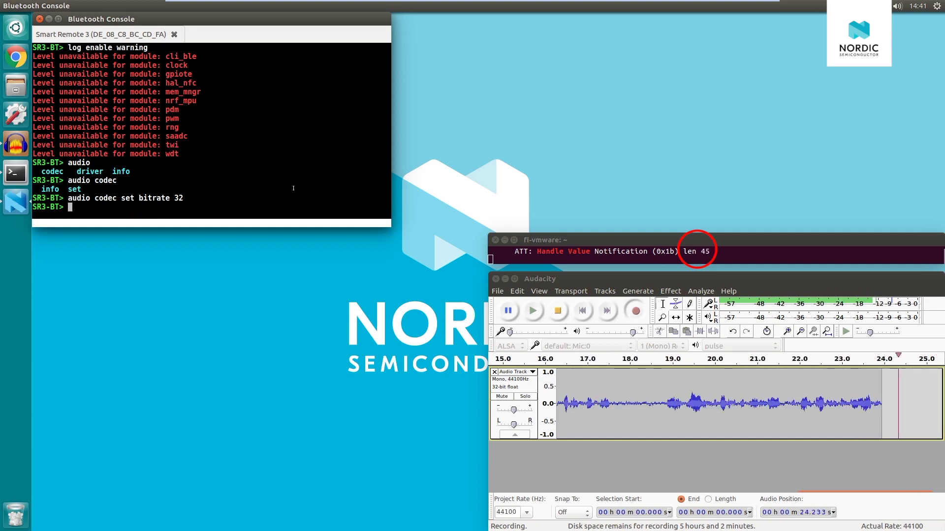
Raise the codec bitrate to 64, then 128, growing btmon notification length to 165.
key("BackSpace")
key("BackSpace")
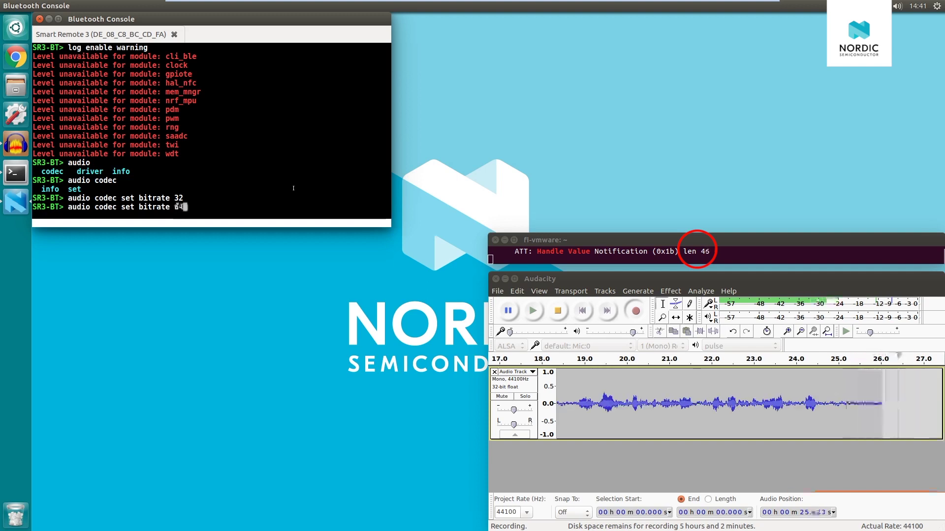
type("64")
key("Return")
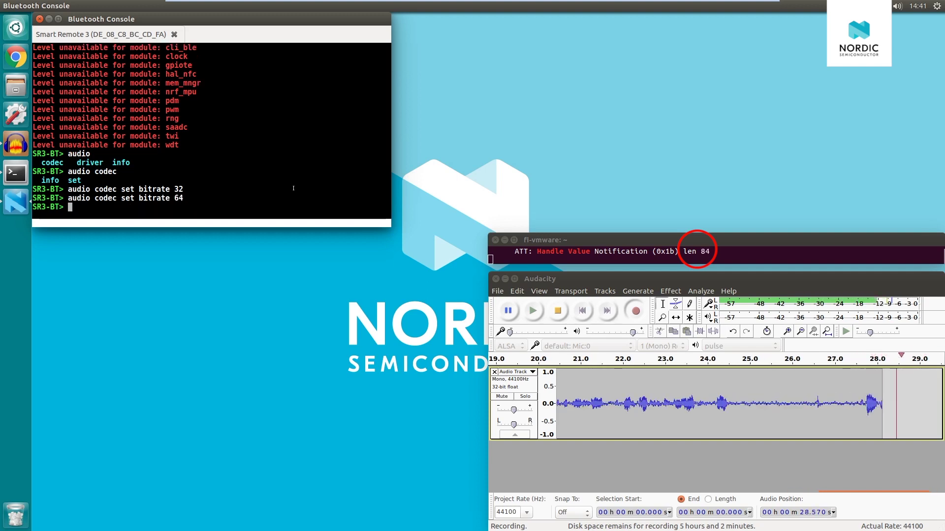
key("Up")
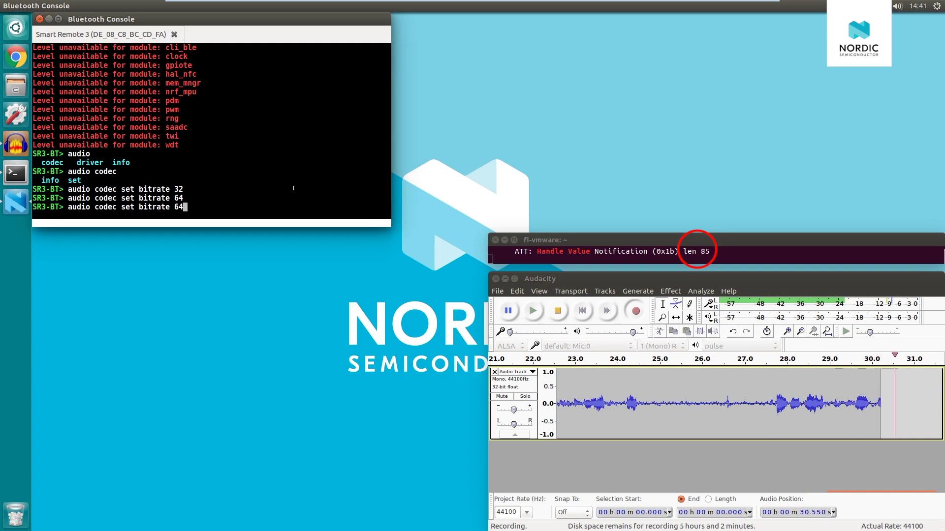
type("128")
key("Return")
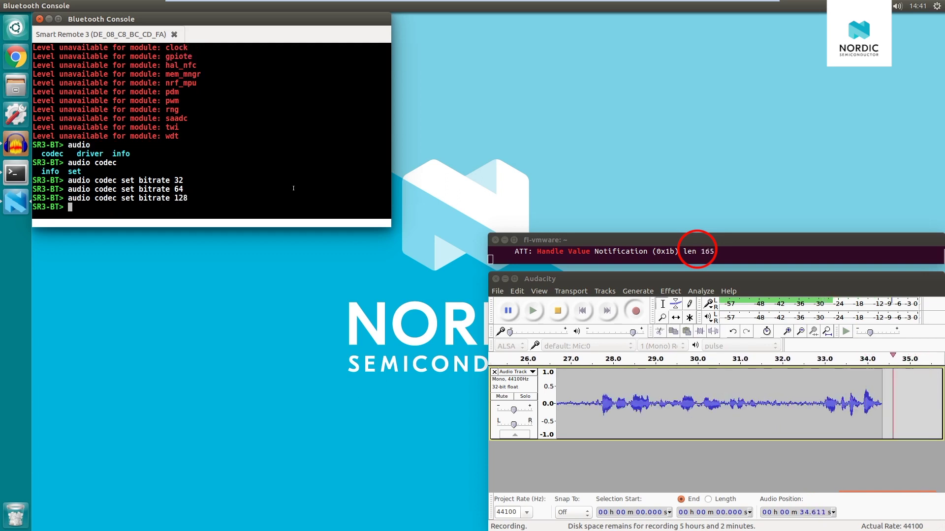
left_click(718, 250)
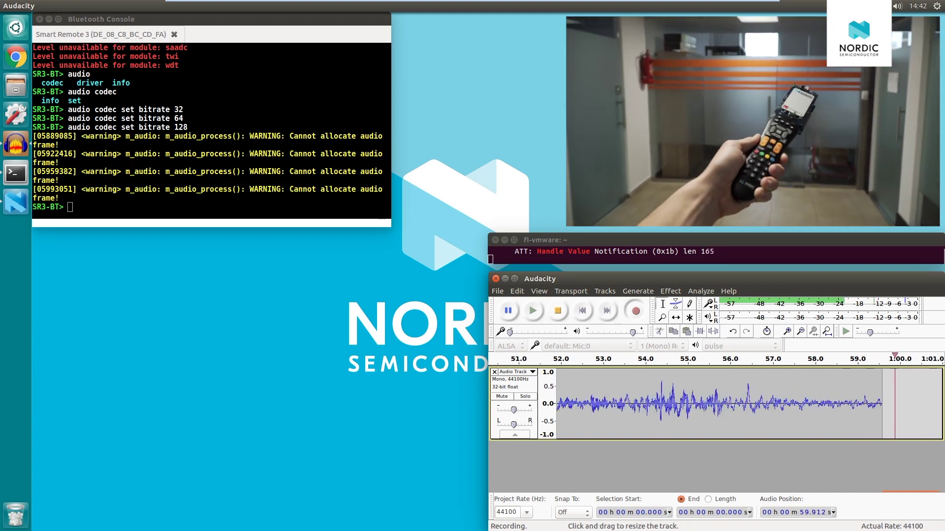
After the 'Cannot allocate audio frame' warnings, return to Bluetooth Console for a fresh prompt.
left_click(242, 204)
key("Return")
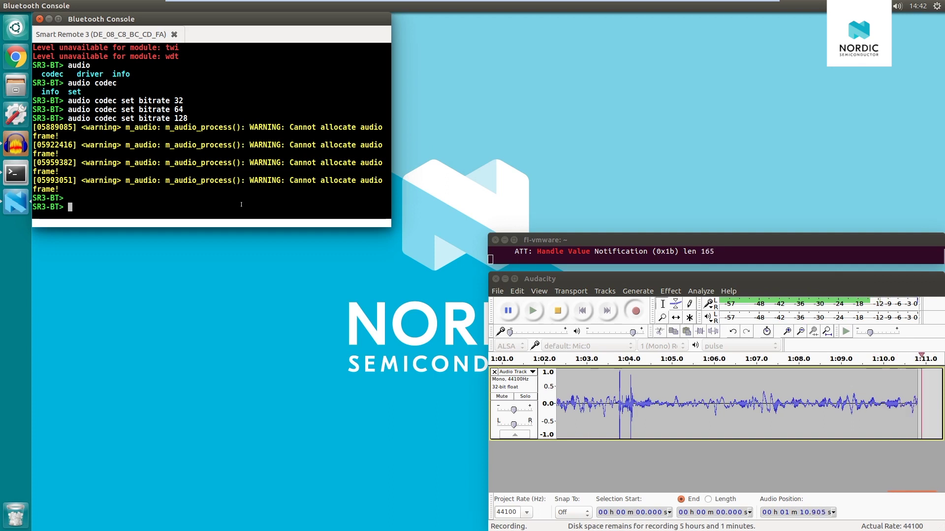
Resend the recalled bitrate command with 64, dropping btmon notification length to 85.
key("Up")
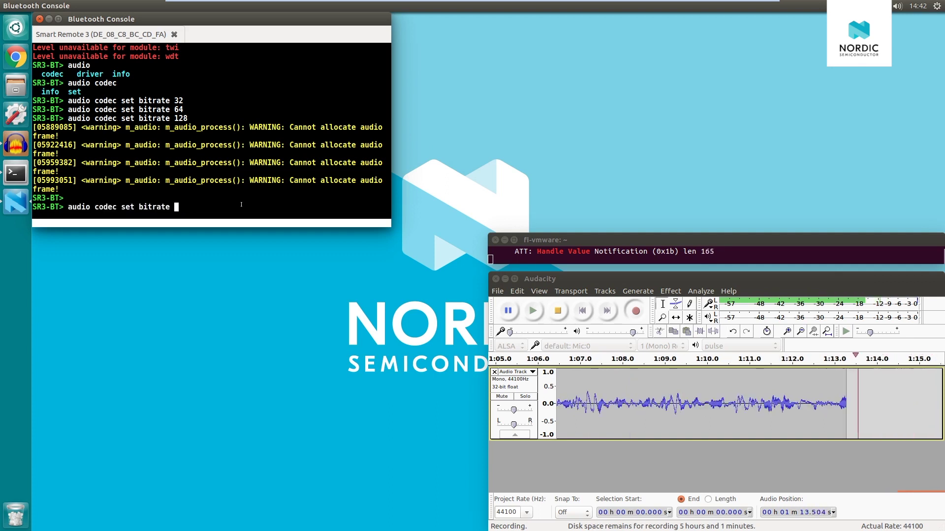
key("Return")
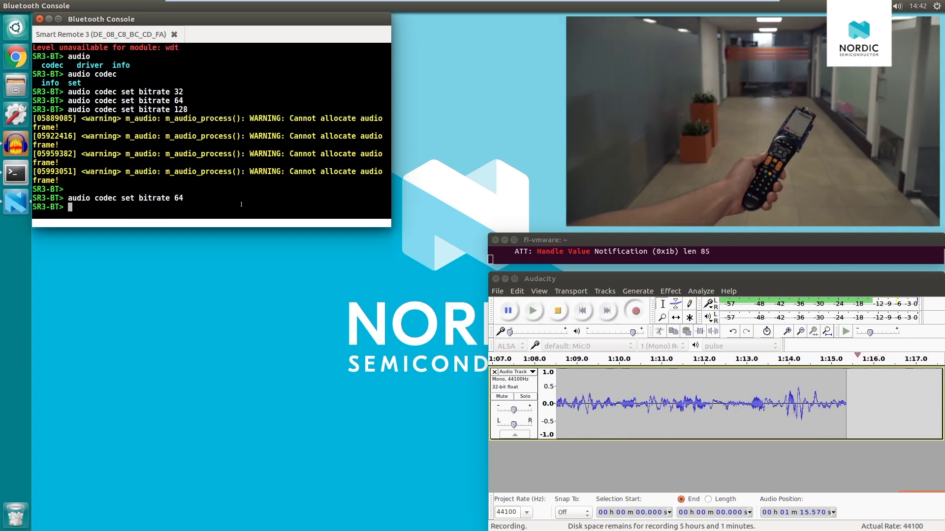